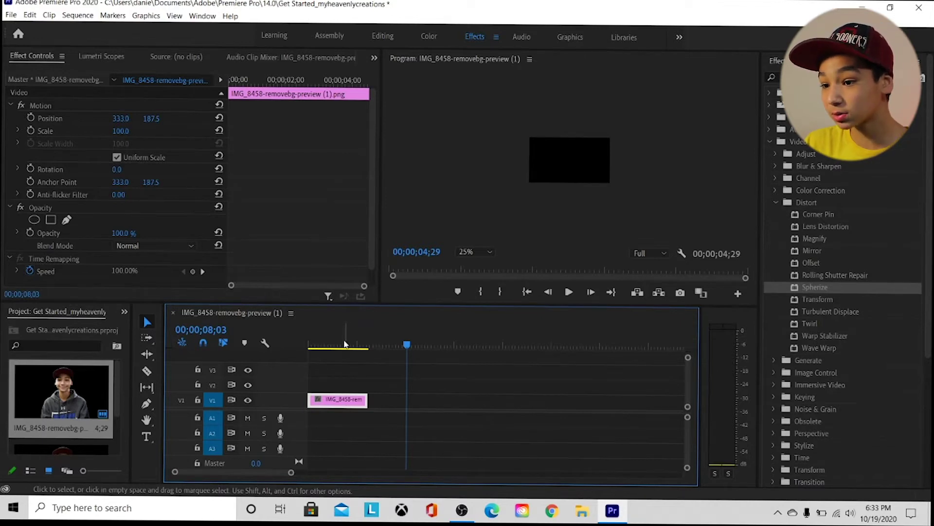
Move the playhead back to the start of the portrait PNG clip on V1
{"action": "left_click_drag", "start_coordinate": [345, 343], "coordinate": [305, 340]}
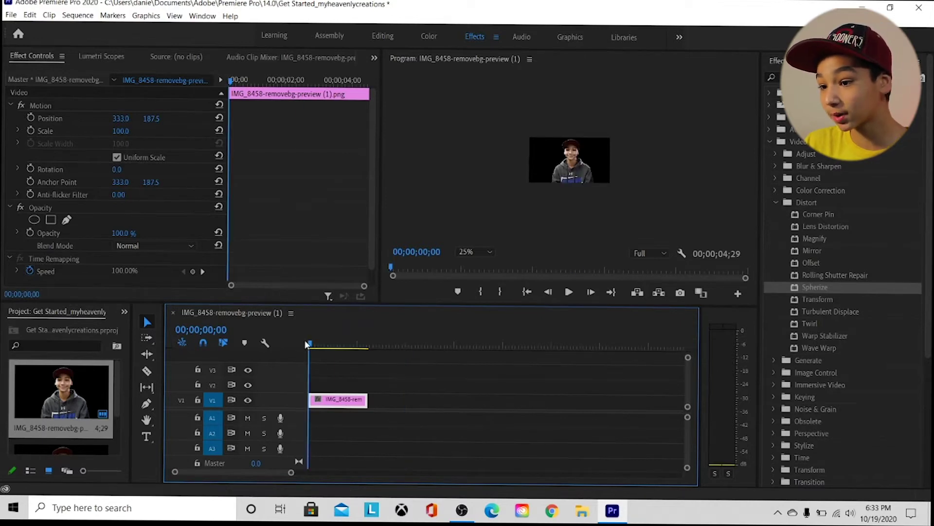
Zoom the Program Monitor to 75% and collapse the Distort and Video Effects folders
{"action": "left_click", "coordinate": [466, 251]}
{"action": "left_click", "coordinate": [474, 318]}
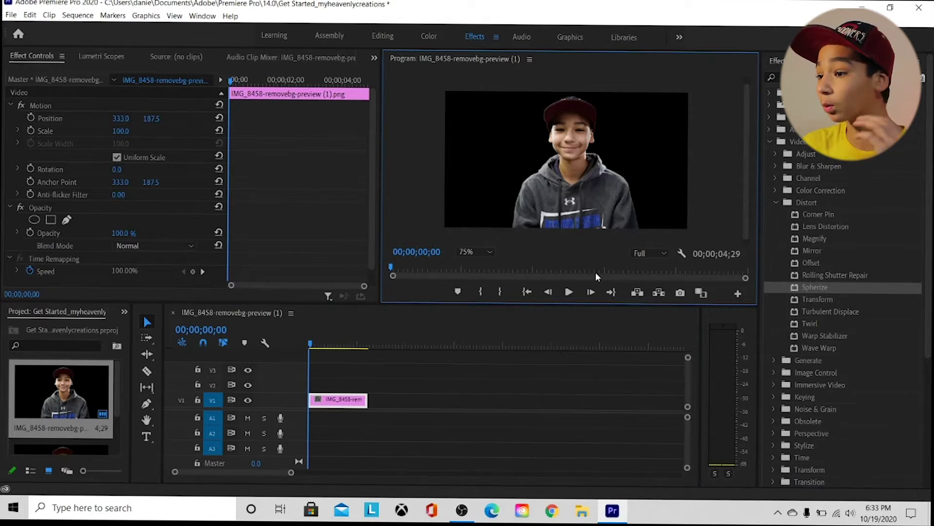
{"action": "left_click", "coordinate": [775, 201]}
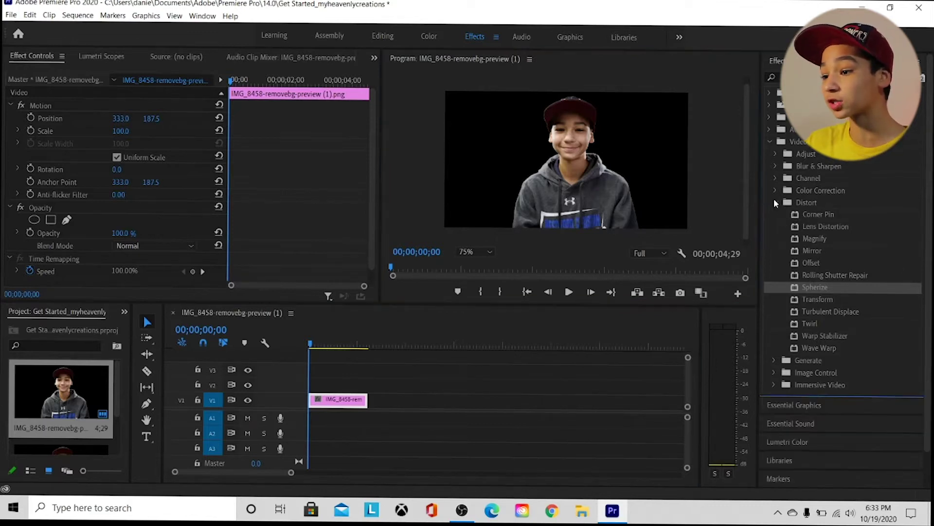
{"action": "right_click", "coordinate": [774, 191]}
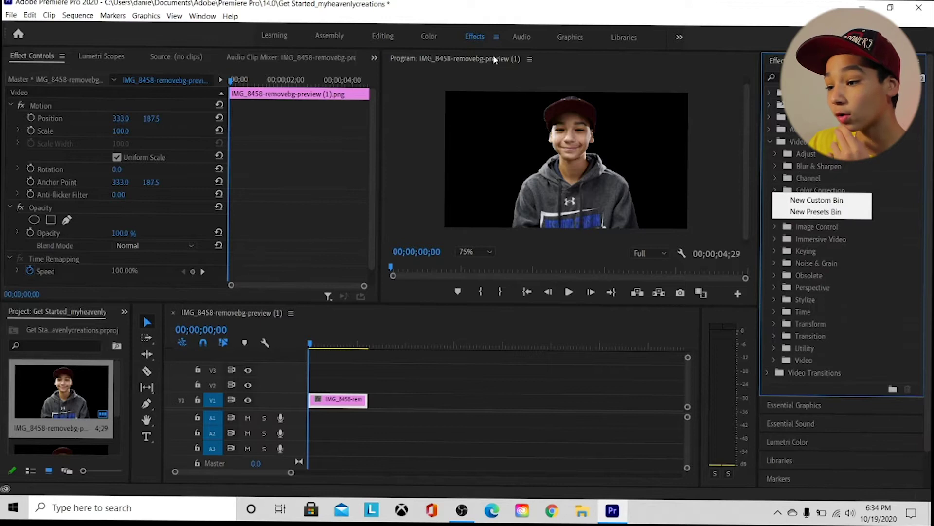
{"action": "left_click", "coordinate": [480, 40]}
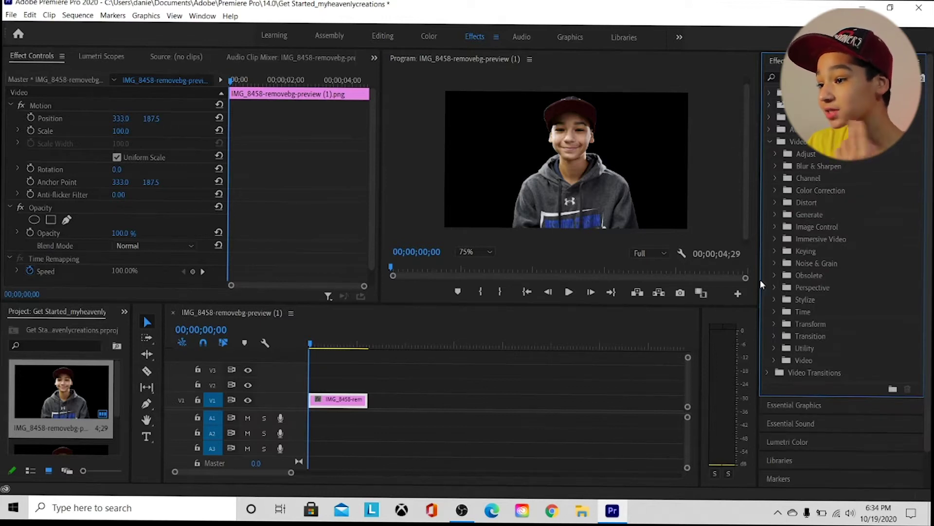
{"action": "left_click", "coordinate": [768, 142]}
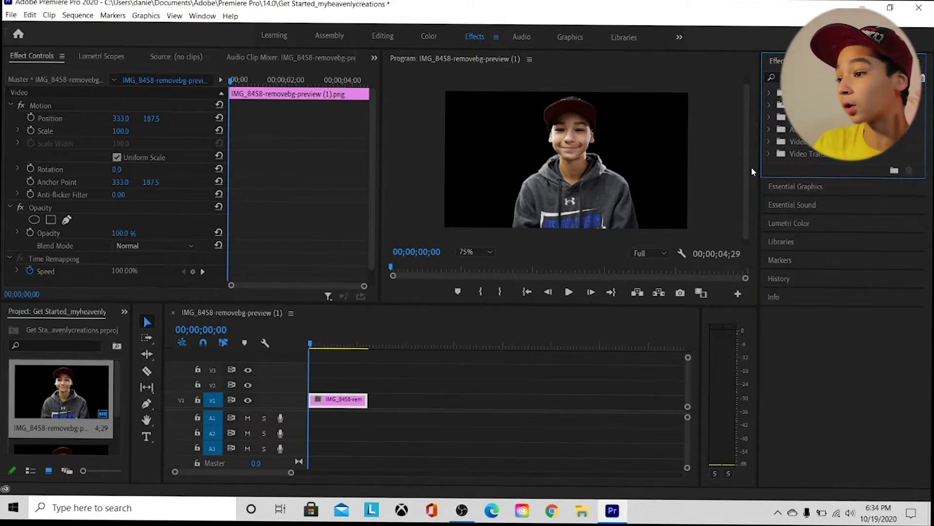
{"action": "left_click", "coordinate": [768, 140]}
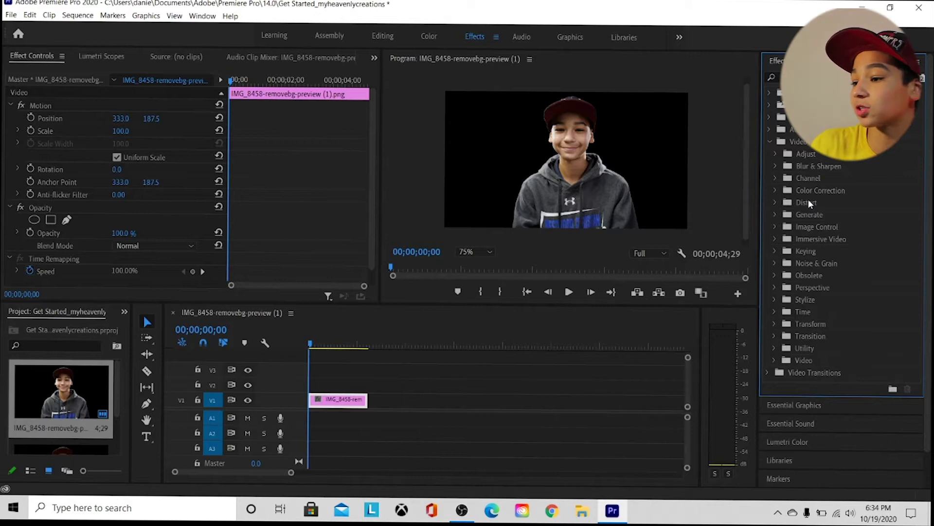
Drag the Spherize effect from Video Effects > Distort onto the portrait clip on V1
{"action": "left_click", "coordinate": [775, 202]}
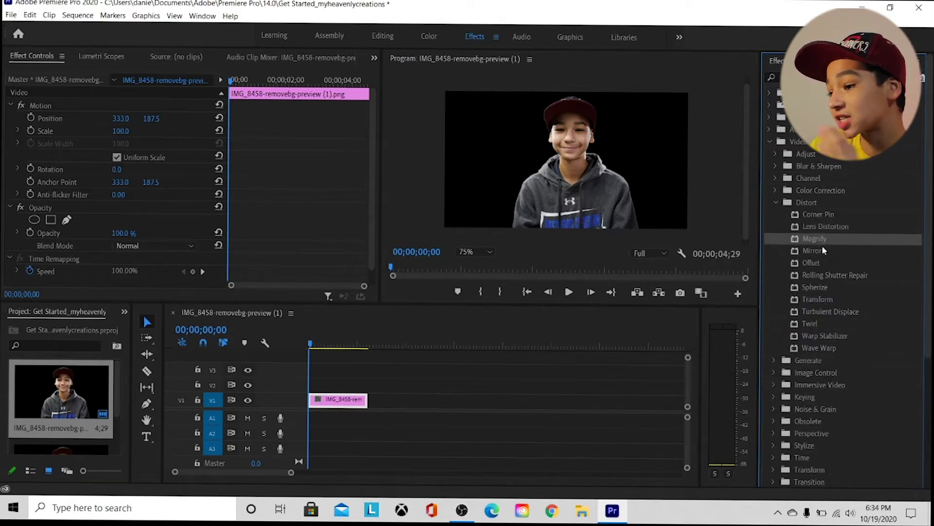
{"action": "left_click", "coordinate": [823, 262]}
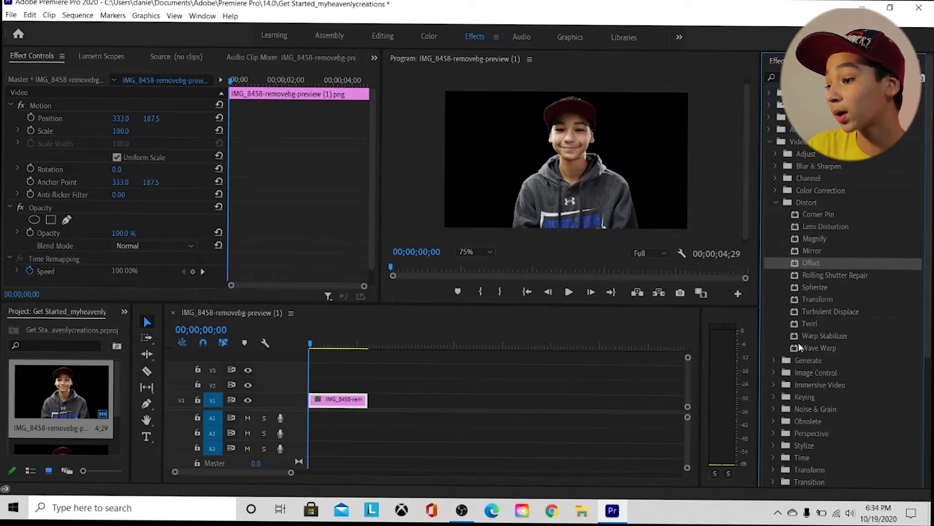
{"action": "left_click", "coordinate": [809, 287]}
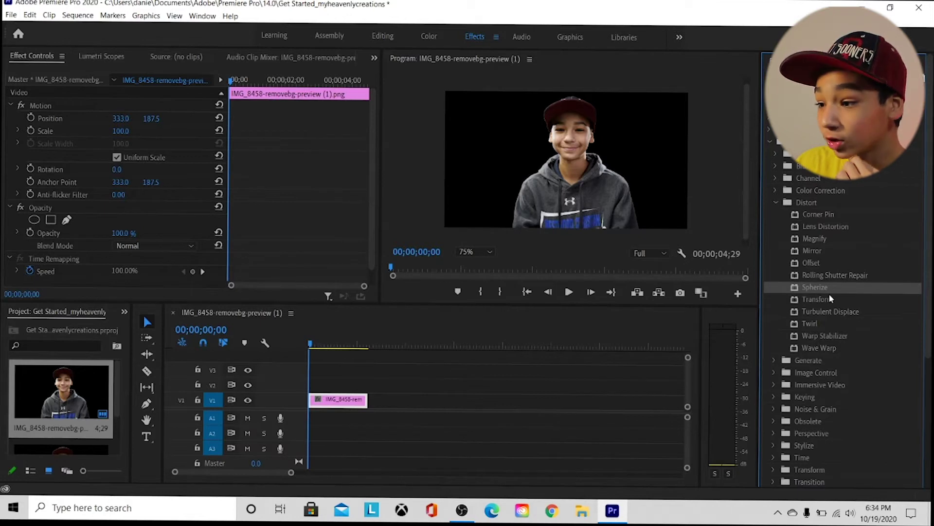
{"action": "right_click", "coordinate": [823, 286]}
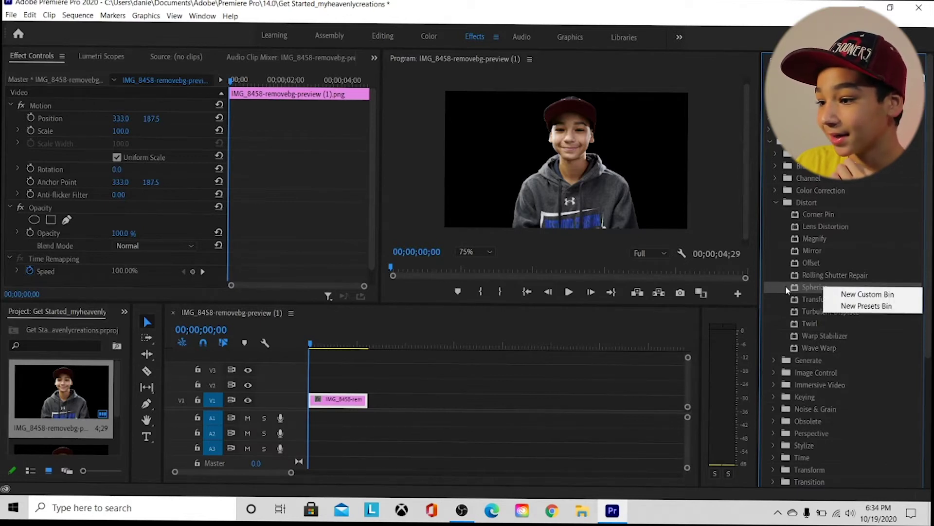
{"action": "left_click", "coordinate": [789, 282]}
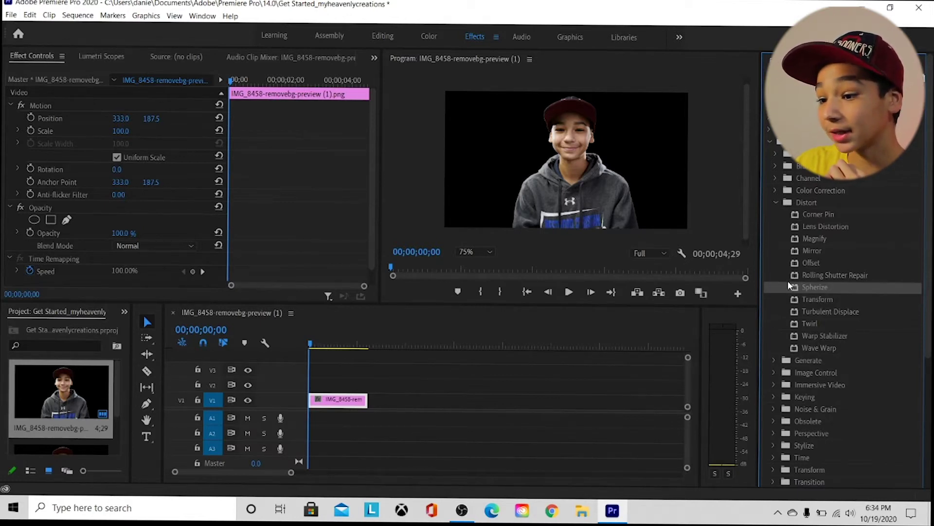
{"action": "left_click_drag", "start_coordinate": [810, 287], "coordinate": [344, 400]}
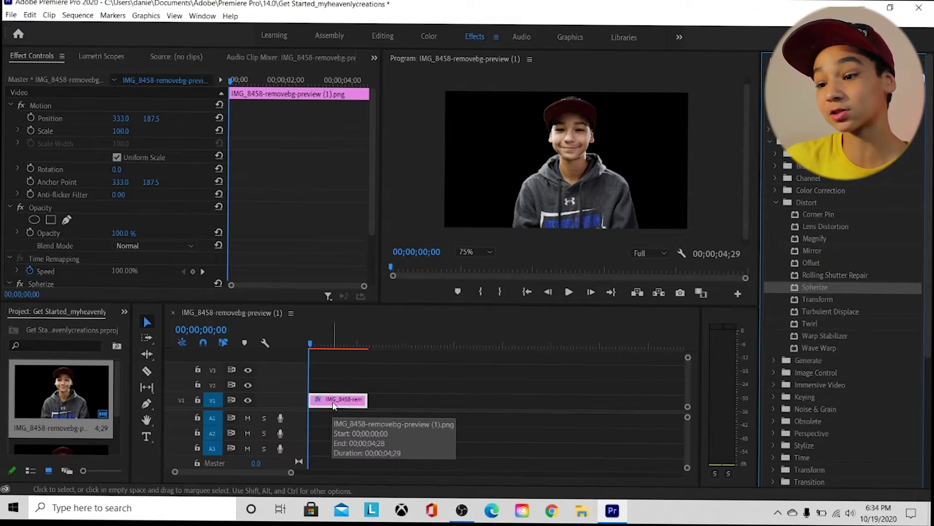
Save the project and select the V1 portrait clip to show its Effect Controls
{"action": "key", "text": "ctrl+s"}
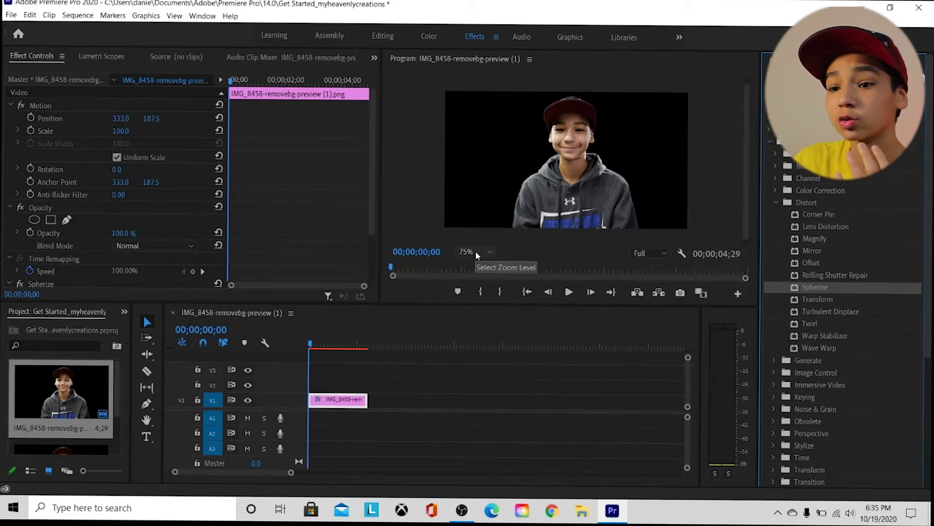
{"action": "left_click", "coordinate": [162, 58]}
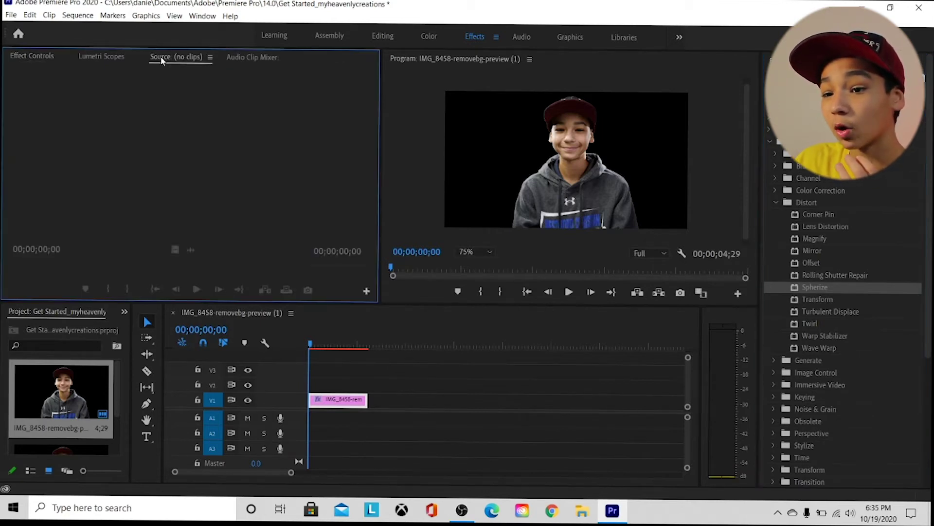
{"action": "left_click", "coordinate": [47, 50]}
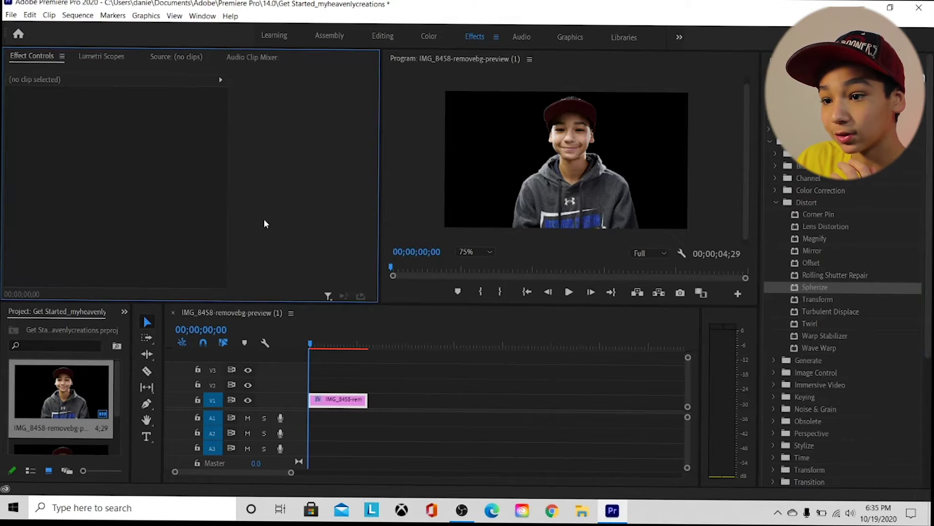
{"action": "left_click", "coordinate": [339, 399]}
Scale up the portrait in the Program Monitor and move it lower for a head-and-shoulders shot
{"action": "left_click_drag", "start_coordinate": [372, 150], "coordinate": [389, 288]}
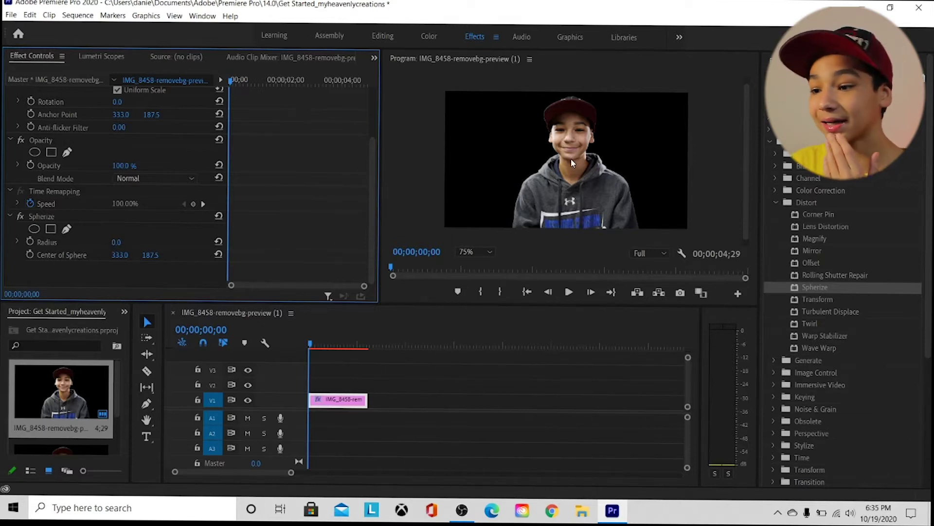
{"action": "left_click", "coordinate": [560, 184]}
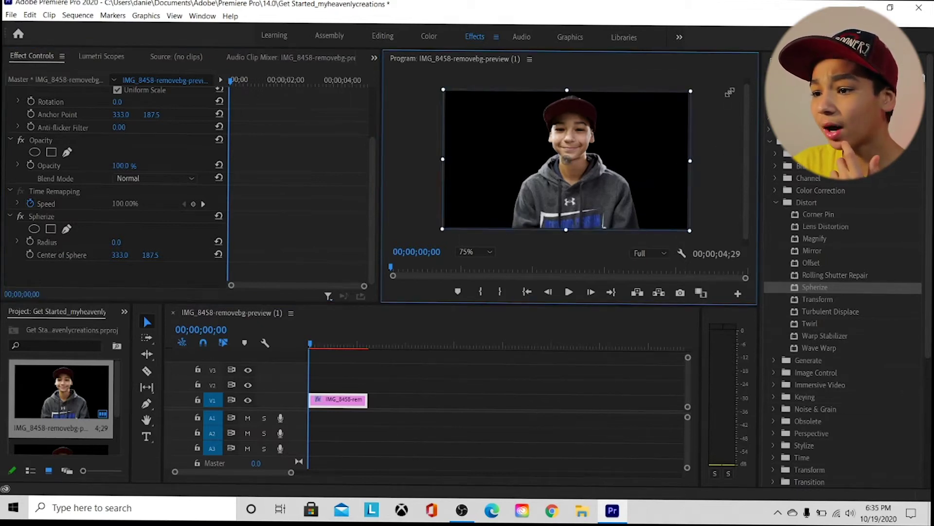
{"action": "left_click_drag", "start_coordinate": [690, 92], "coordinate": [745, 59]}
{"action": "left_click_drag", "start_coordinate": [587, 128], "coordinate": [586, 165]}
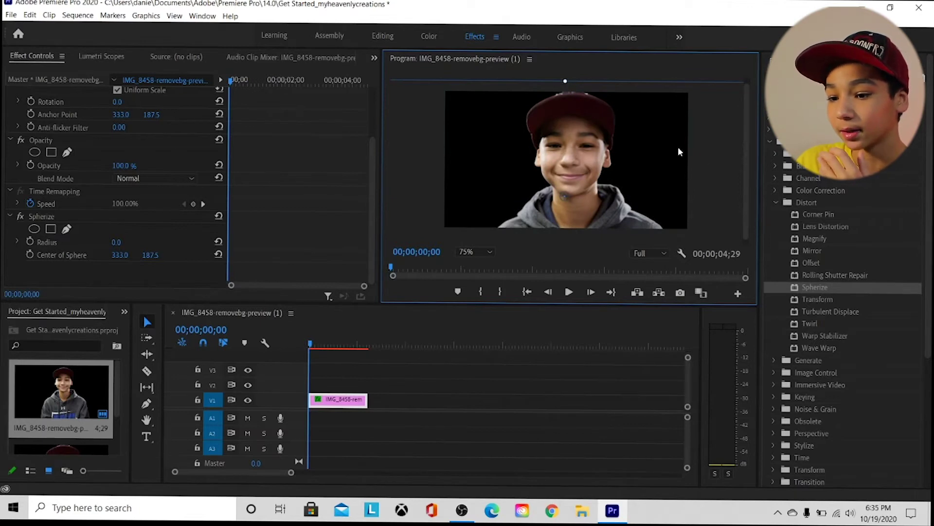
{"action": "left_click", "coordinate": [347, 329]}
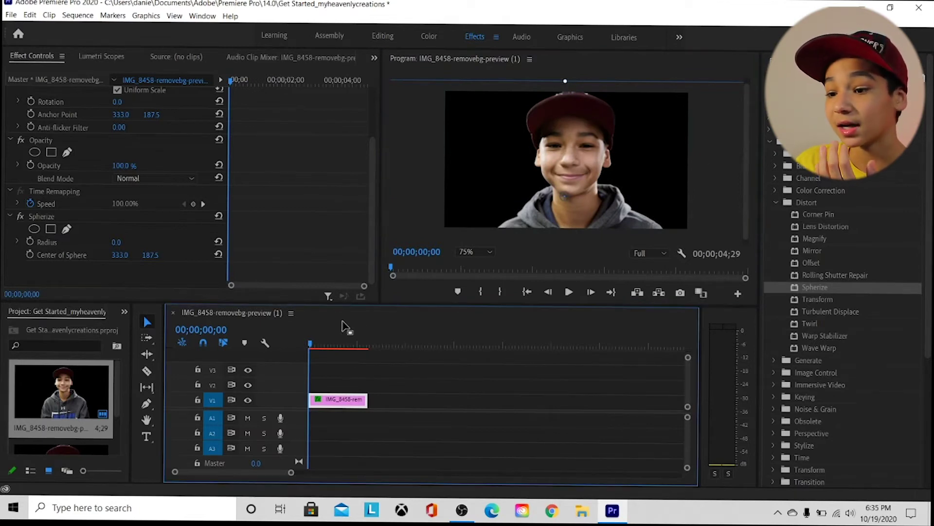
{"action": "left_click", "coordinate": [416, 286]}
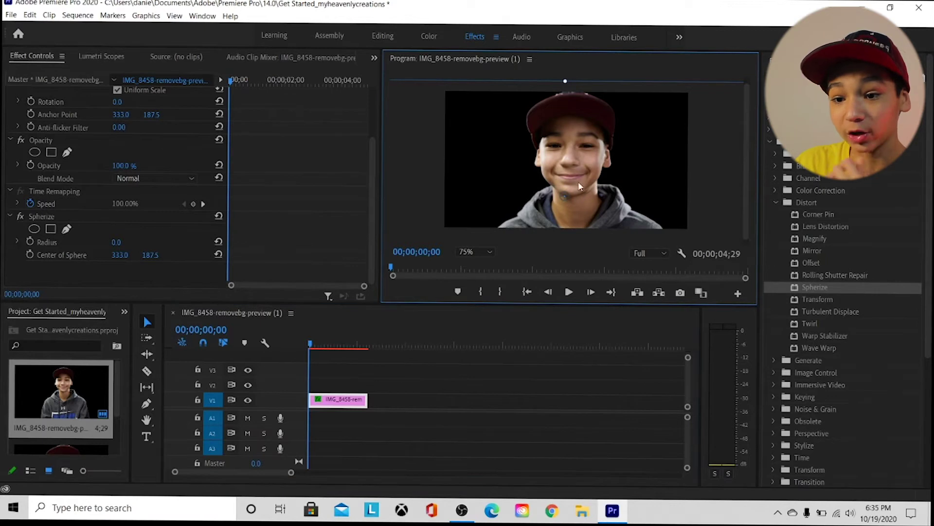
{"action": "left_click", "coordinate": [114, 243]}
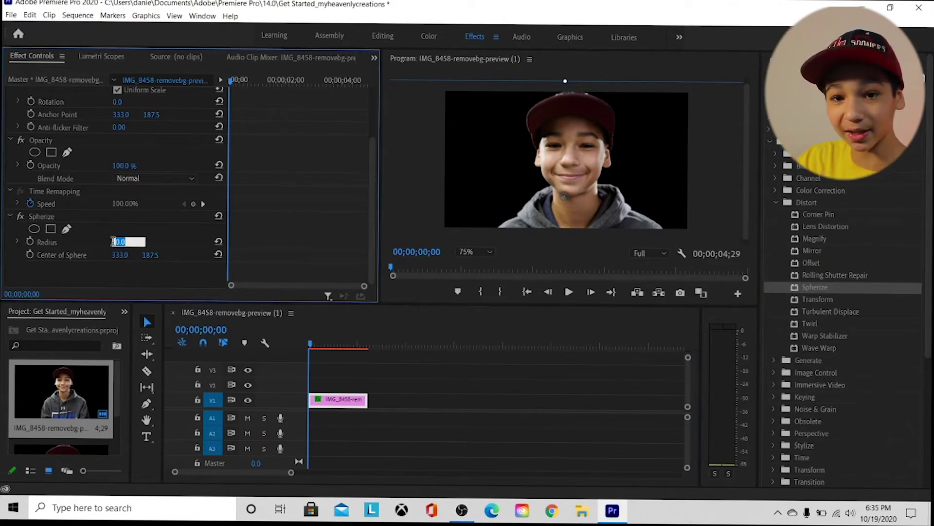
Set Spherize Radius to 200, then fine-tune the portrait's size and nudge it slightly upward
{"action": "type", "text": "200"}
{"action": "key", "text": "Return"}
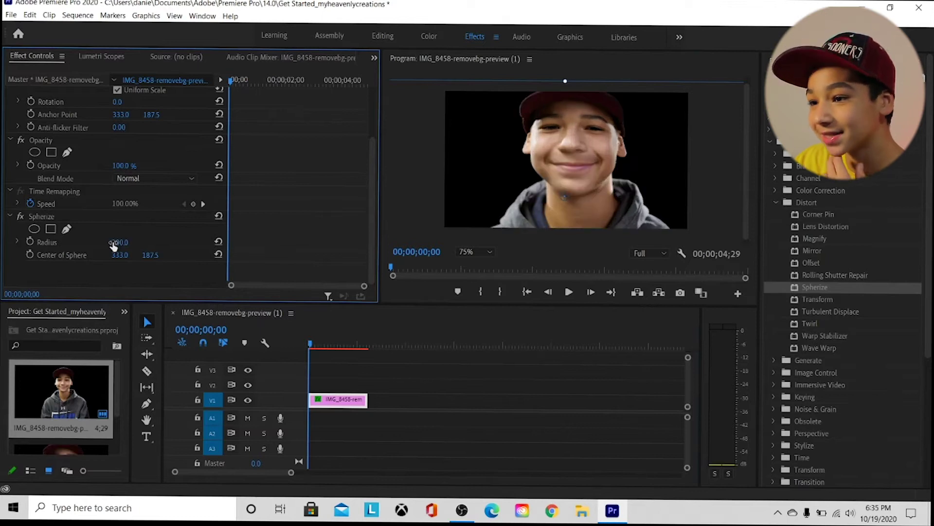
{"action": "left_click_drag", "start_coordinate": [566, 82], "coordinate": [587, 97]}
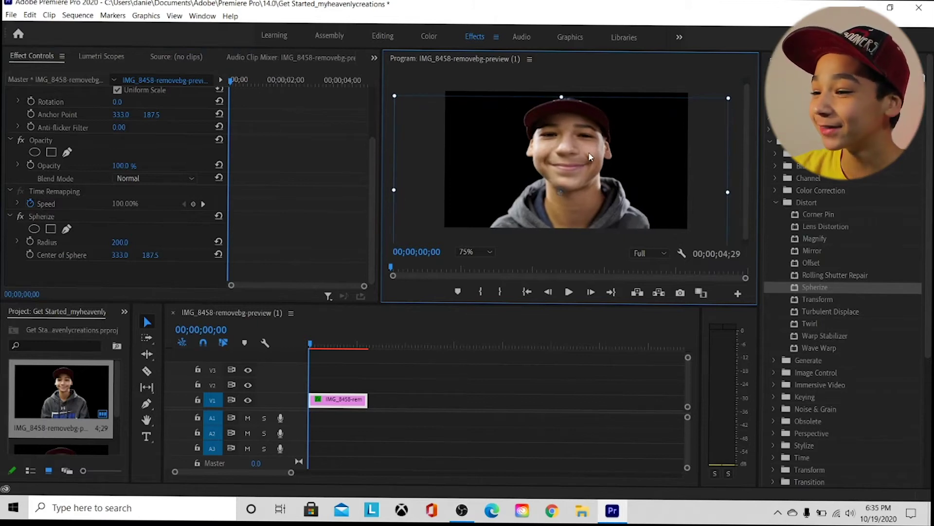
{"action": "left_click", "coordinate": [597, 80]}
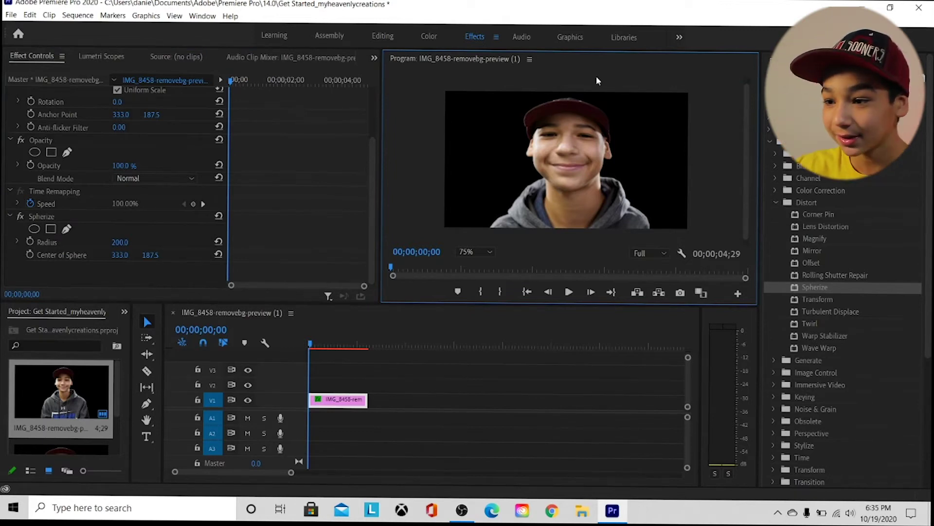
{"action": "left_click", "coordinate": [632, 168]}
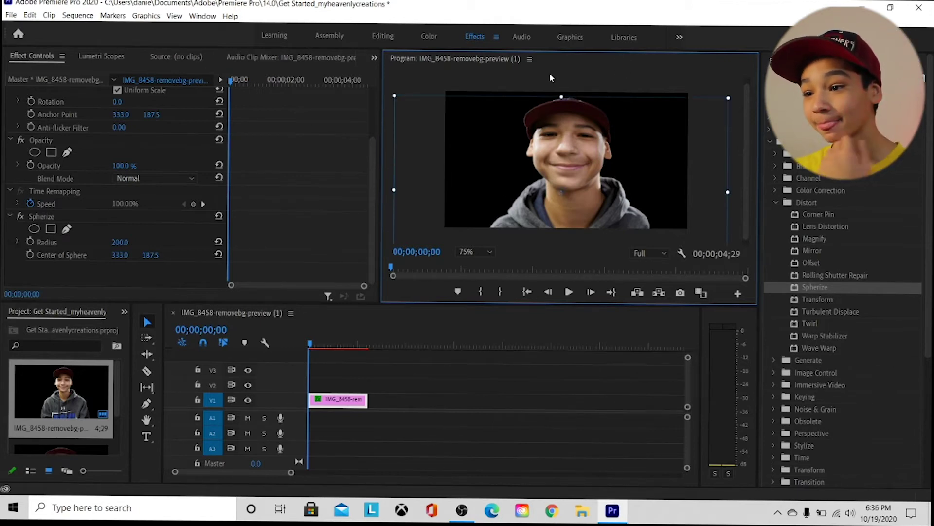
{"action": "left_click_drag", "start_coordinate": [553, 156], "coordinate": [553, 153]}
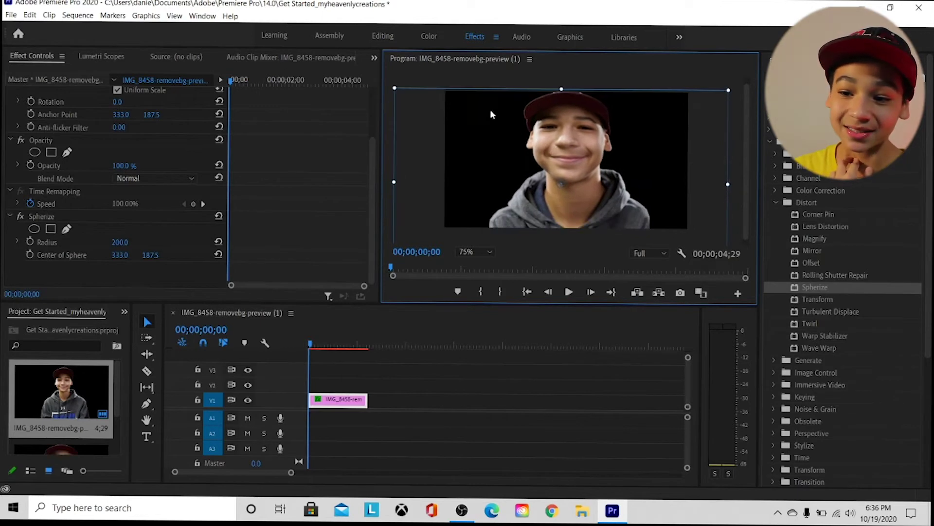
Move the Spherize Center of Sphere X to 200, then to 300
{"action": "left_click", "coordinate": [122, 255]}
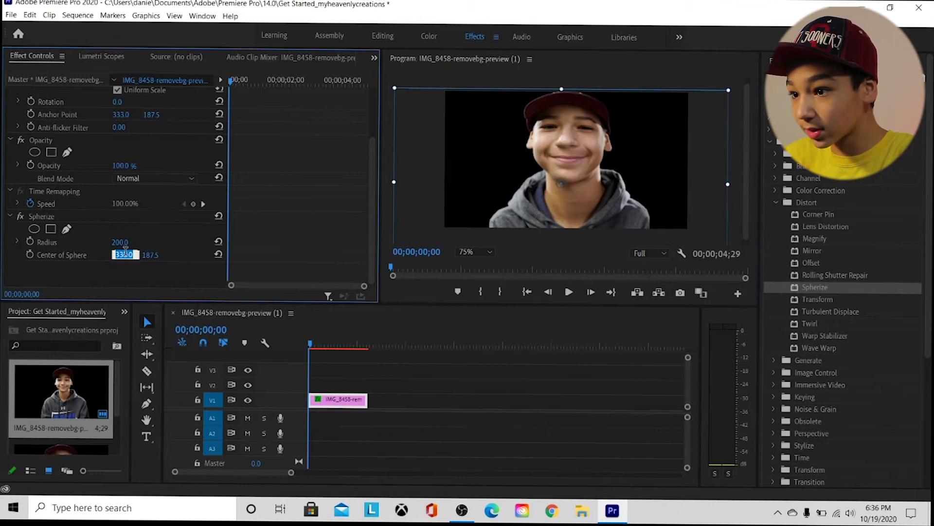
{"action": "type", "text": "200"}
{"action": "key", "text": "Return"}
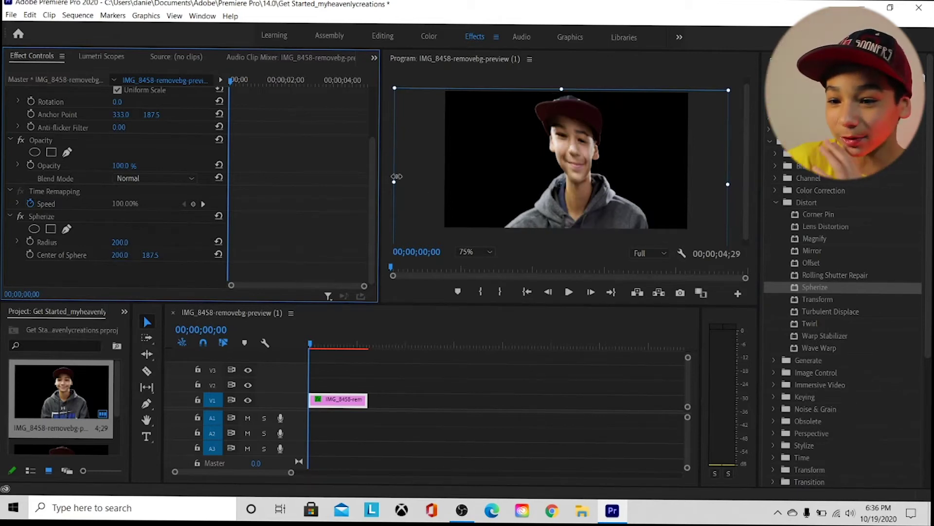
{"action": "left_click", "coordinate": [120, 254]}
{"action": "type", "text": "300"}
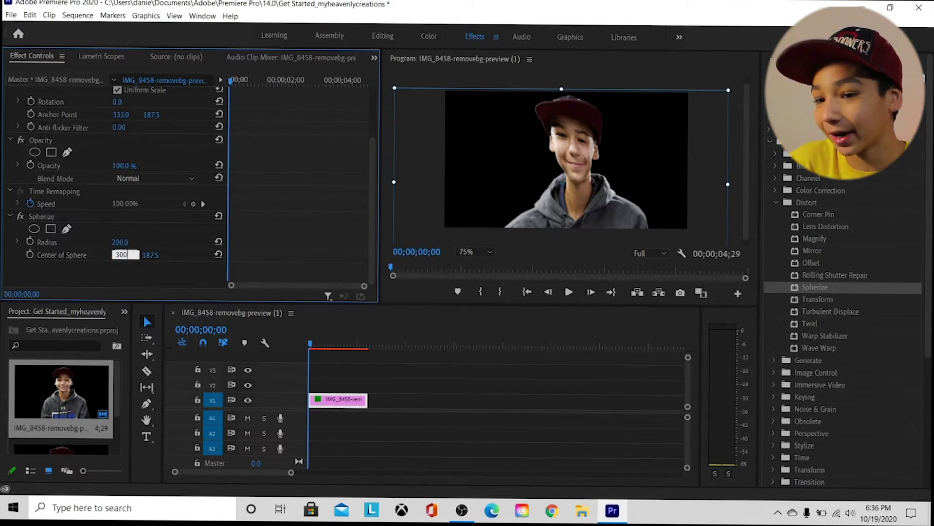
{"action": "key", "text": "Return"}
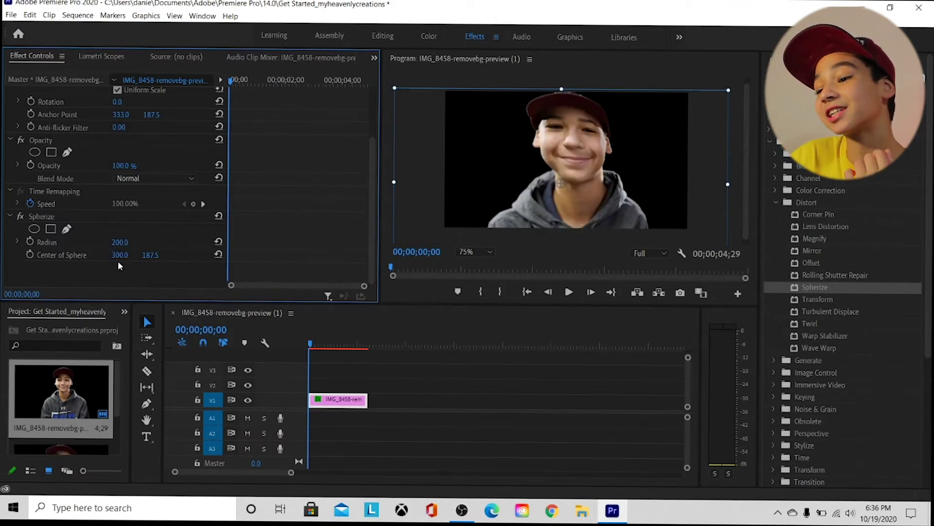
Scale the portrait down in the Program Monitor to a smaller head-and-torso shot
{"action": "left_click", "coordinate": [580, 177]}
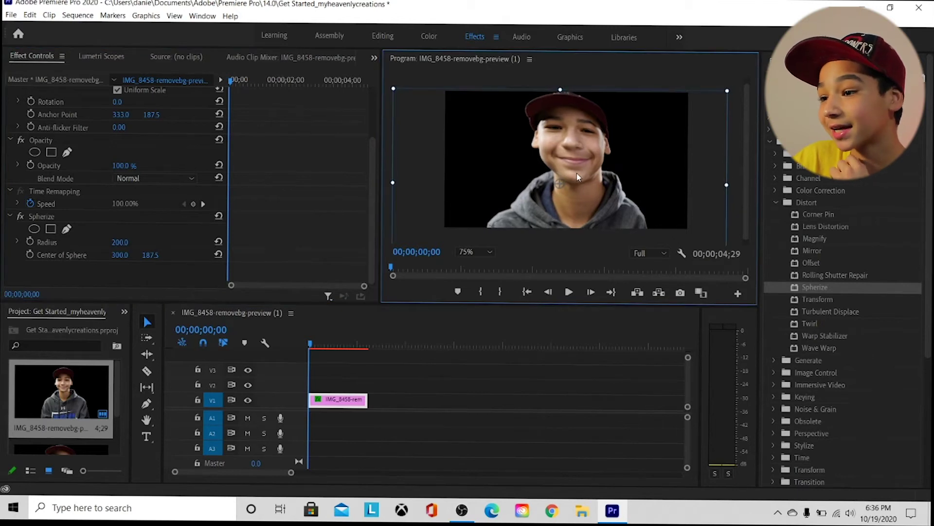
{"action": "left_click_drag", "start_coordinate": [725, 90], "coordinate": [719, 96]}
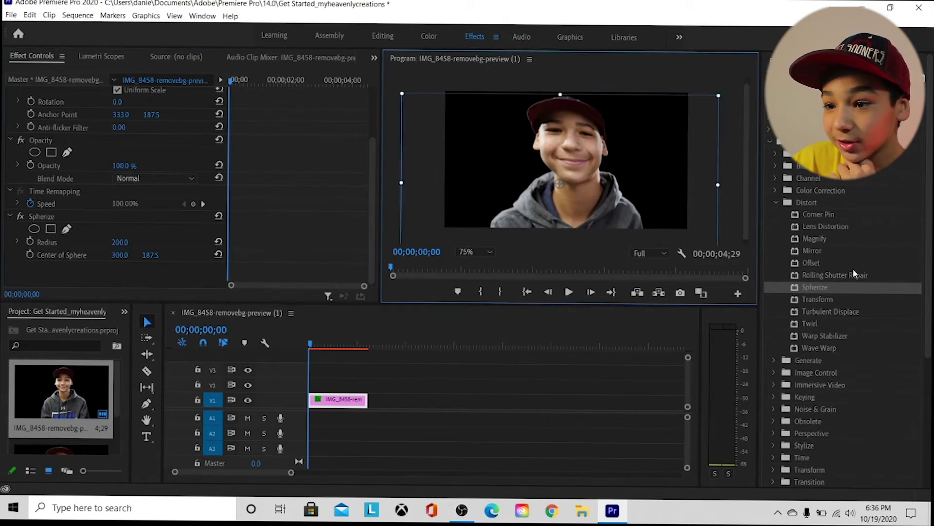
{"action": "left_click_drag", "start_coordinate": [371, 209], "coordinate": [296, 279]}
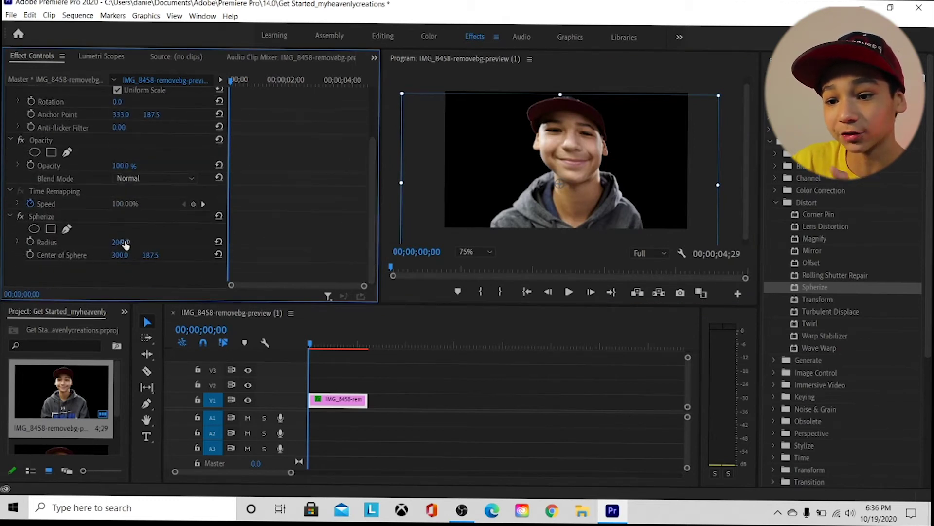
{"action": "left_click_drag", "start_coordinate": [149, 258], "coordinate": [149, 258]}
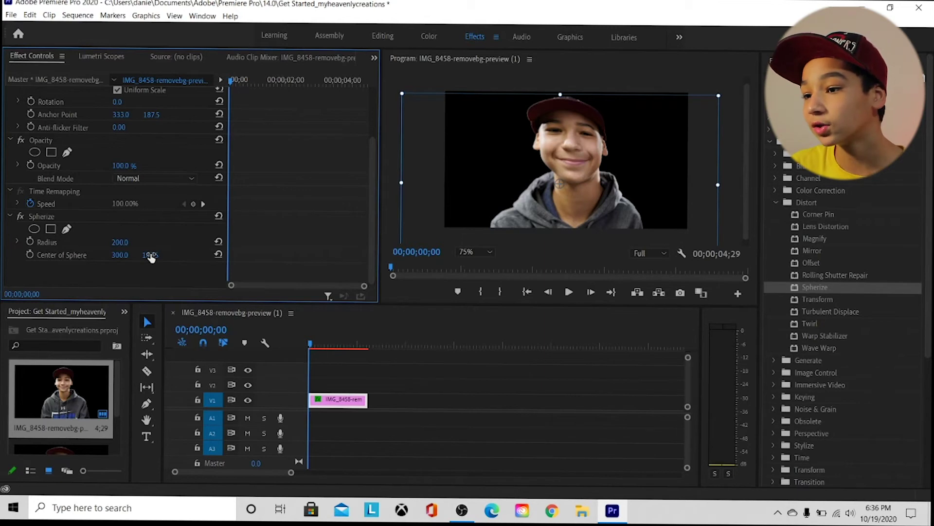
{"action": "left_click_drag", "start_coordinate": [718, 96], "coordinate": [653, 122]}
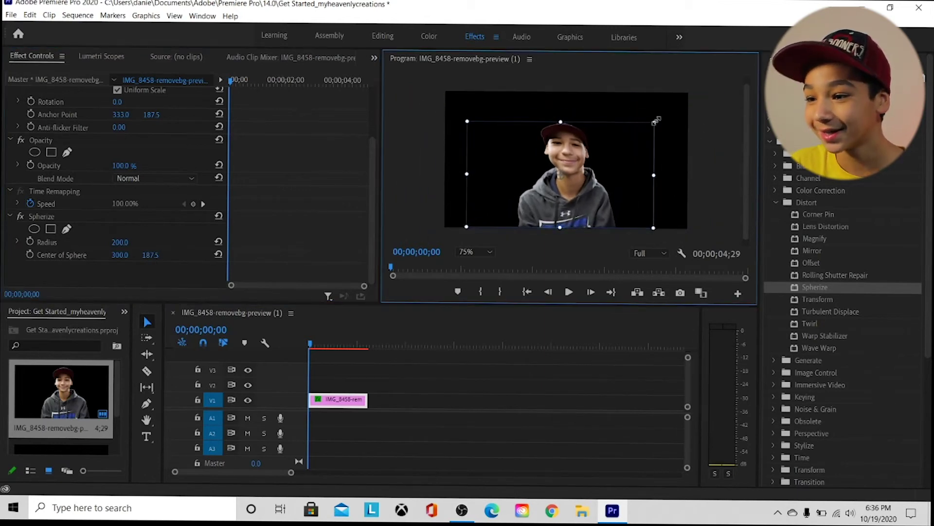
Undo the edits until Spherize is removed and Scale is back to 100.0
{"action": "key", "text": "ctrl+z"}
{"action": "key", "text": "ctrl+z"}
{"action": "key", "text": "ctrl+z"}
{"action": "key", "text": "ctrl+z"}
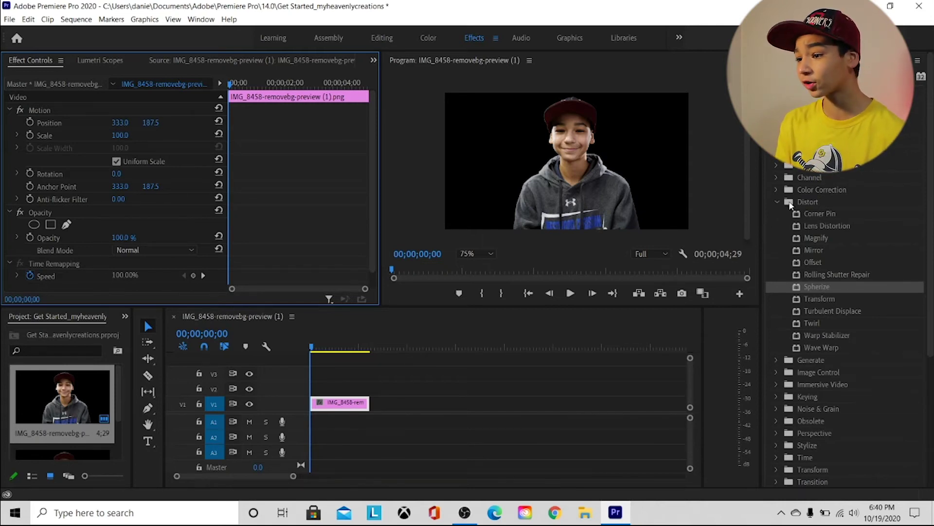
{"action": "left_click", "coordinate": [778, 201]}
{"action": "left_click", "coordinate": [776, 190]}
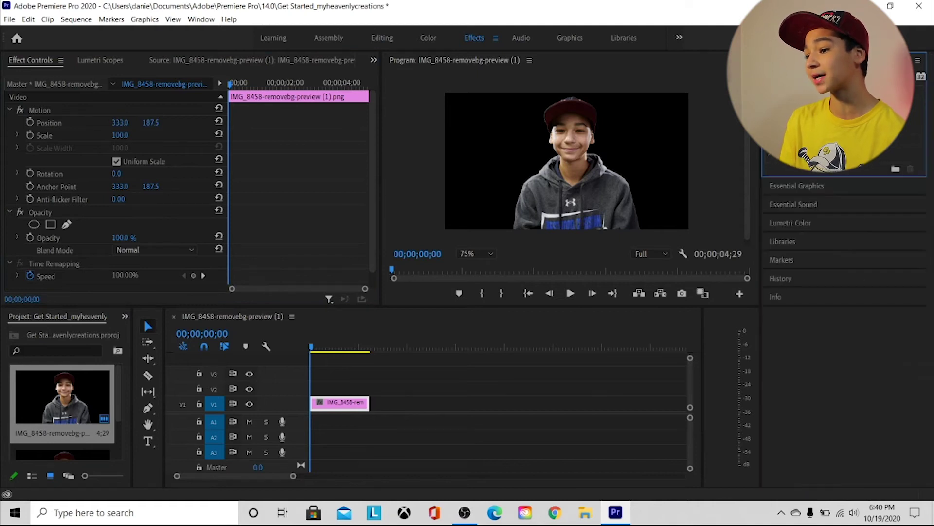
{"action": "left_click", "coordinate": [788, 60]}
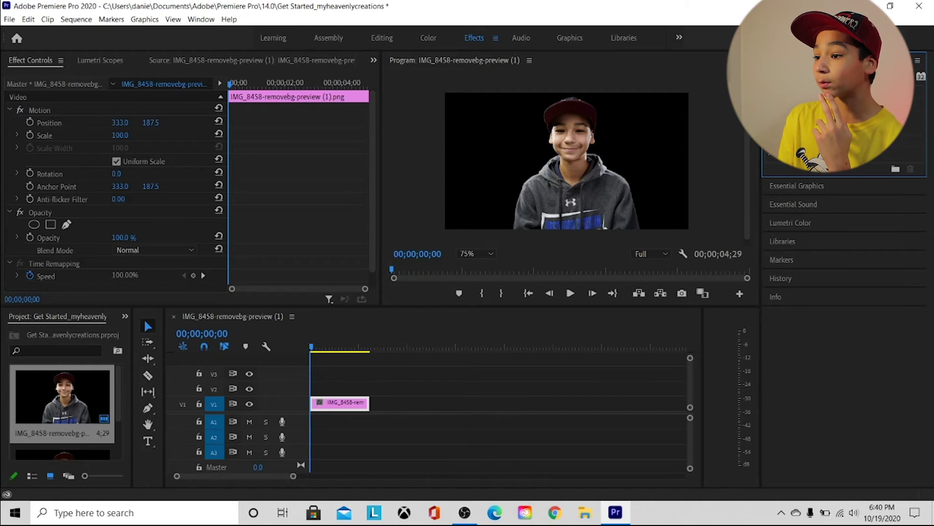
{"action": "left_click", "coordinate": [788, 60]}
{"action": "left_click", "coordinate": [777, 191]}
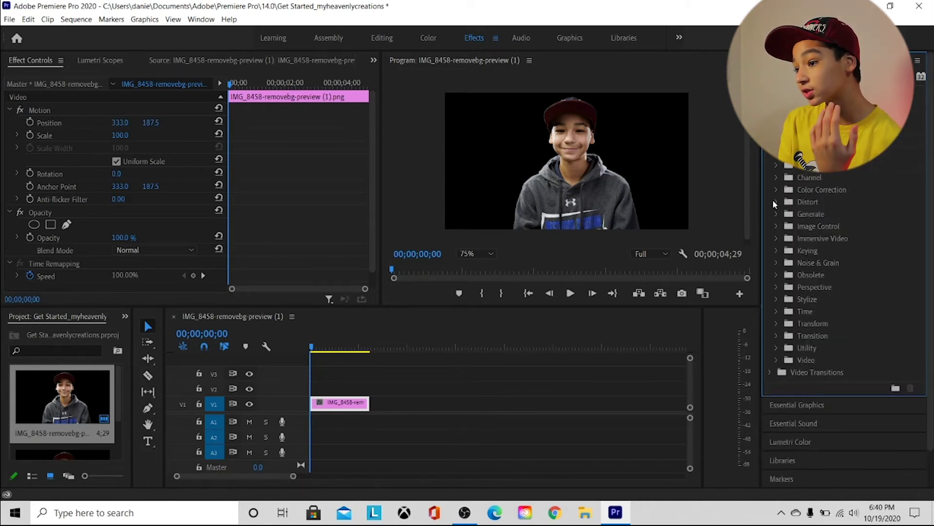
{"action": "left_click", "coordinate": [777, 201]}
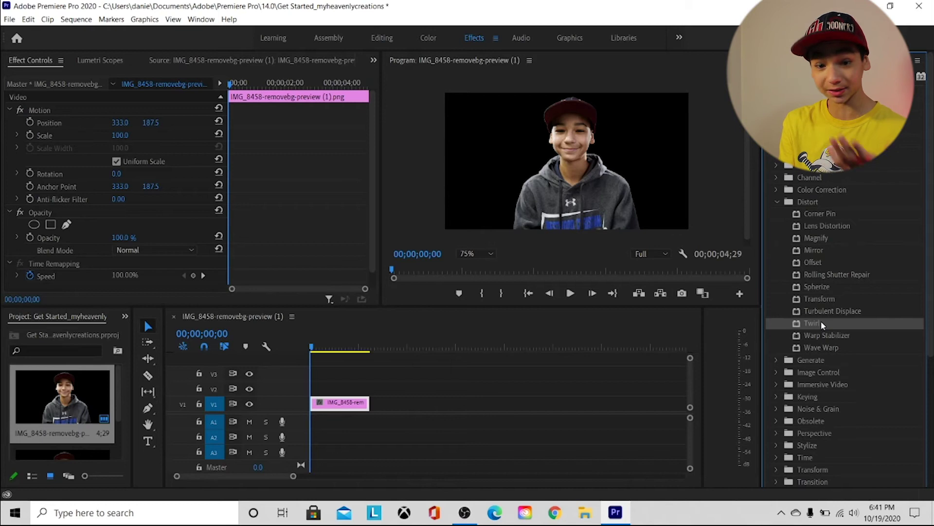
Drag Distort > Twirl onto the V1 portrait clip, starting at Angle 0.0, Radius 30.0
{"action": "left_click_drag", "start_coordinate": [819, 321], "coordinate": [365, 403]}
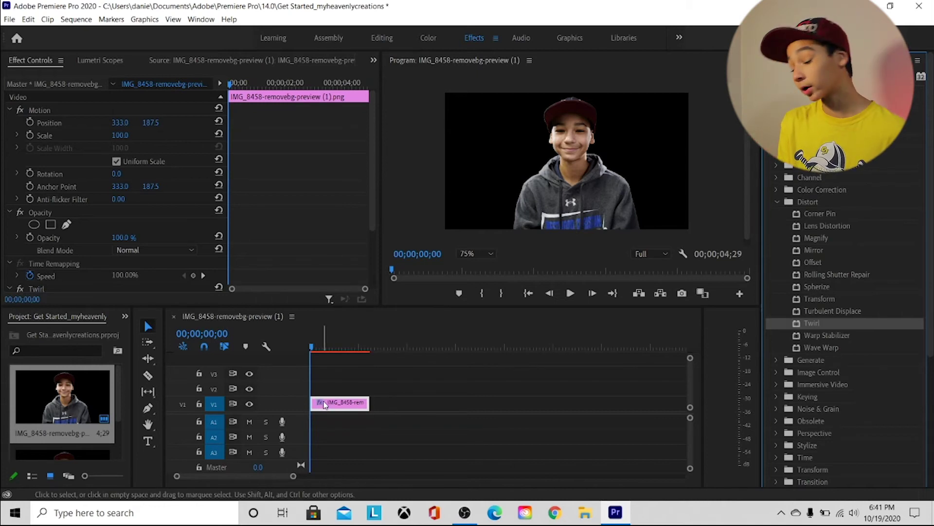
{"action": "left_click_drag", "start_coordinate": [372, 194], "coordinate": [388, 289]}
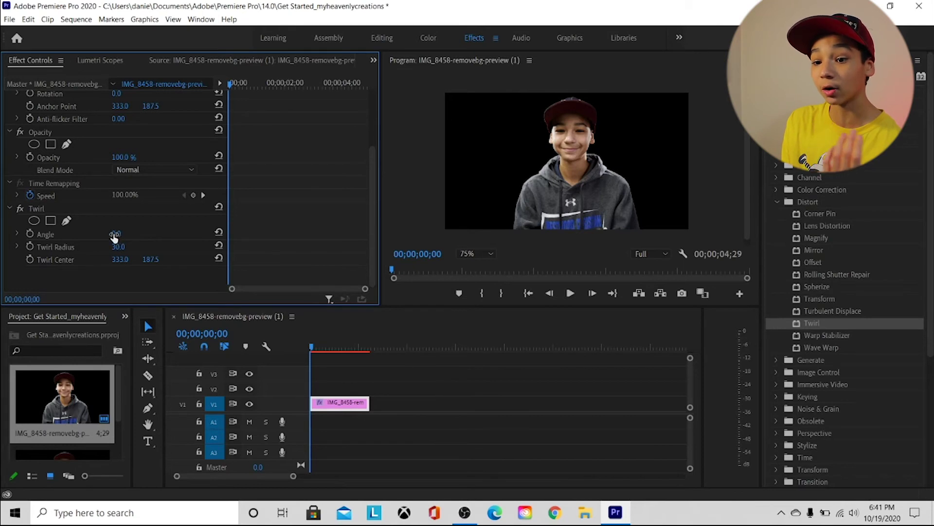
Set Twirl Angle to 60°, Radius to 19.0 and Center X to 410
{"action": "left_click_drag", "start_coordinate": [116, 234], "coordinate": [129, 248]}
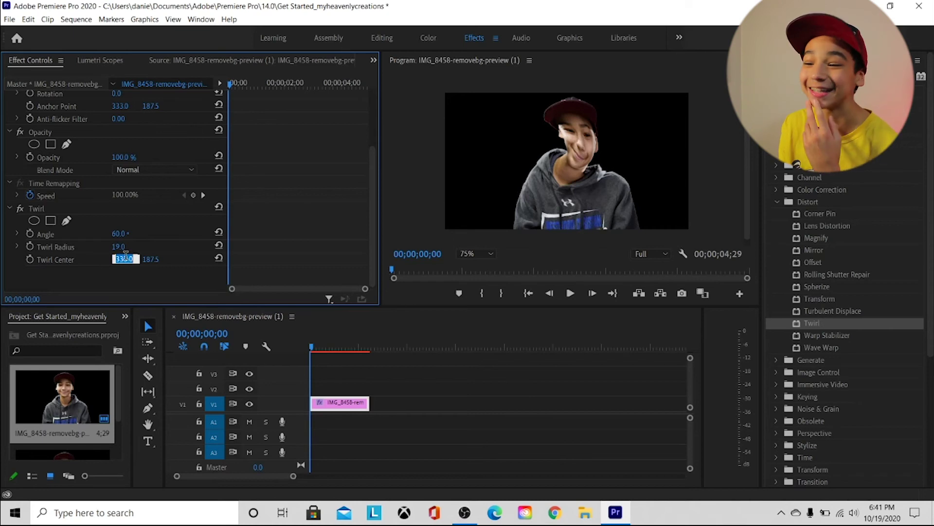
{"action": "left_click", "coordinate": [127, 244]}
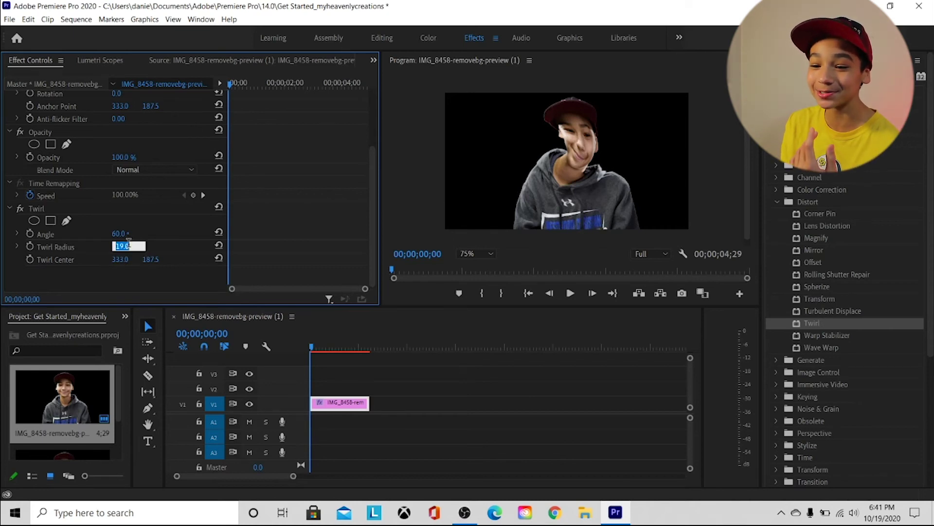
{"action": "left_click_drag", "start_coordinate": [121, 263], "coordinate": [125, 260]}
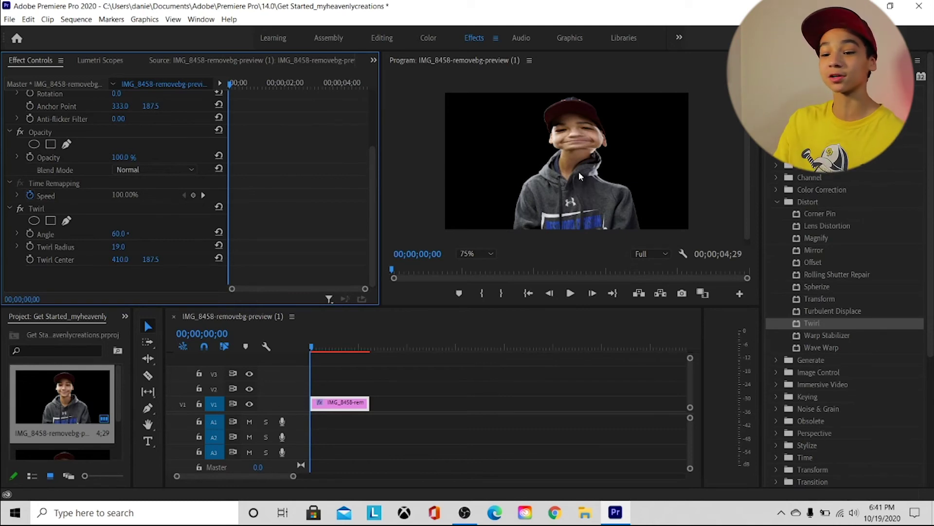
Try Twirl Center X values of 355, 260 and 423, then settle on 200 with Y at 187.5
{"action": "mouse_move", "coordinate": [125, 264]}
{"action": "left_mouse_down"}
{"action": "mouse_move", "coordinate": [99, 265]}
{"action": "mouse_move", "coordinate": [126, 260]}
{"action": "left_mouse_up"}
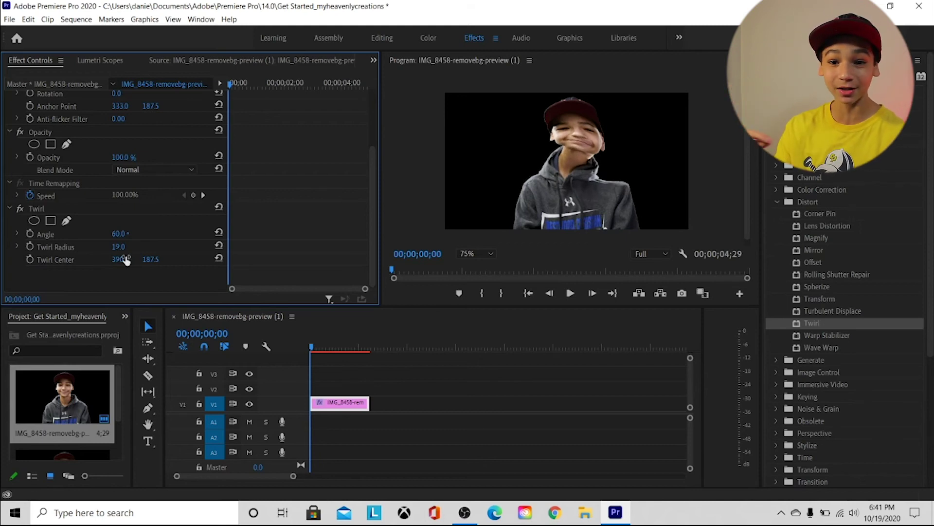
{"action": "left_click_drag", "start_coordinate": [120, 260], "coordinate": [60, 258]}
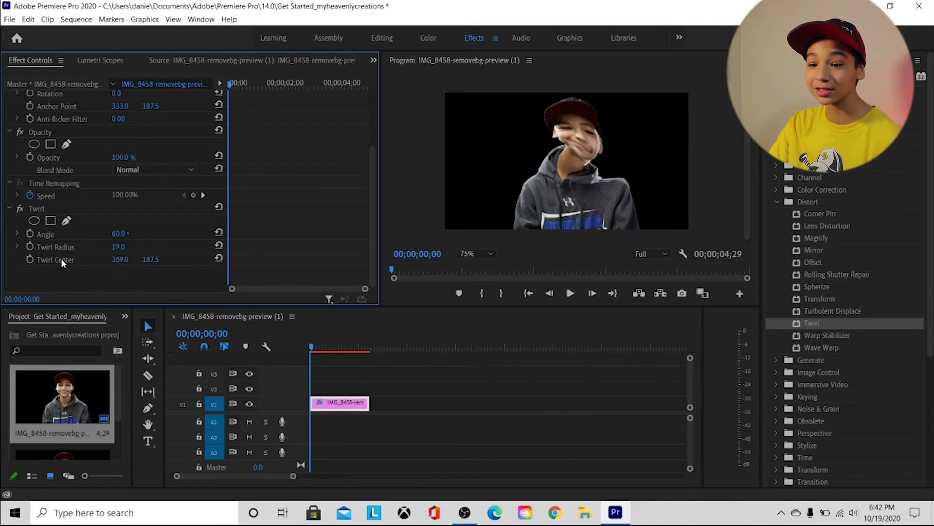
{"action": "right_click", "coordinate": [125, 255]}
{"action": "right_click", "coordinate": [110, 273]}
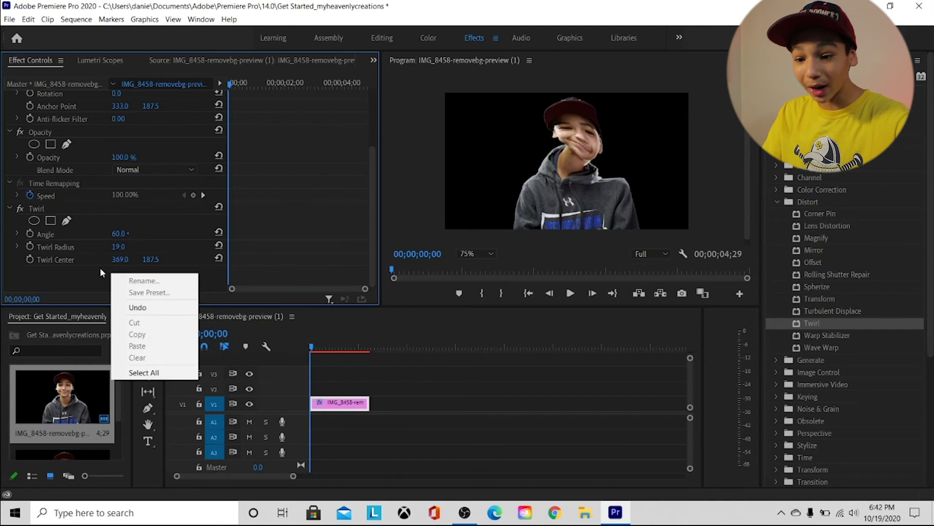
{"action": "left_click", "coordinate": [116, 262]}
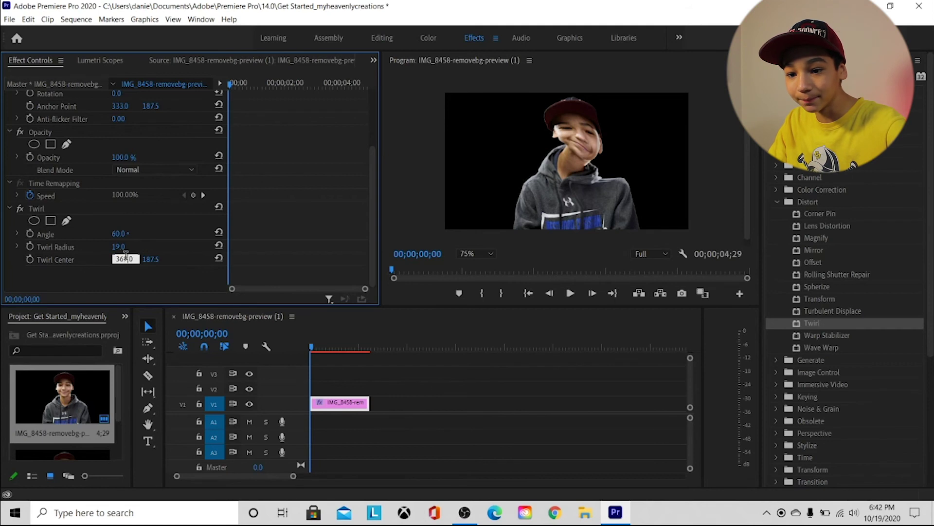
{"action": "type", "text": "423"}
{"action": "key", "text": "Return"}
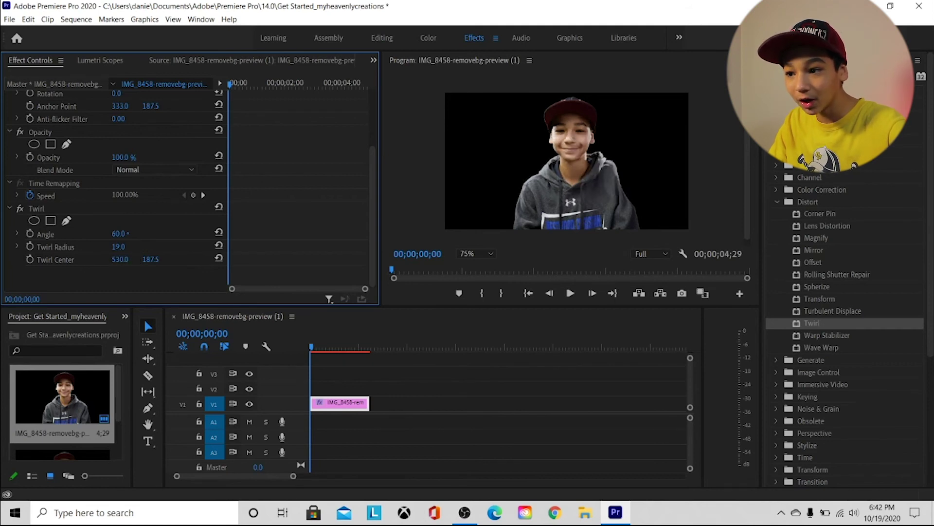
{"action": "left_click_drag", "start_coordinate": [117, 259], "coordinate": [125, 260]}
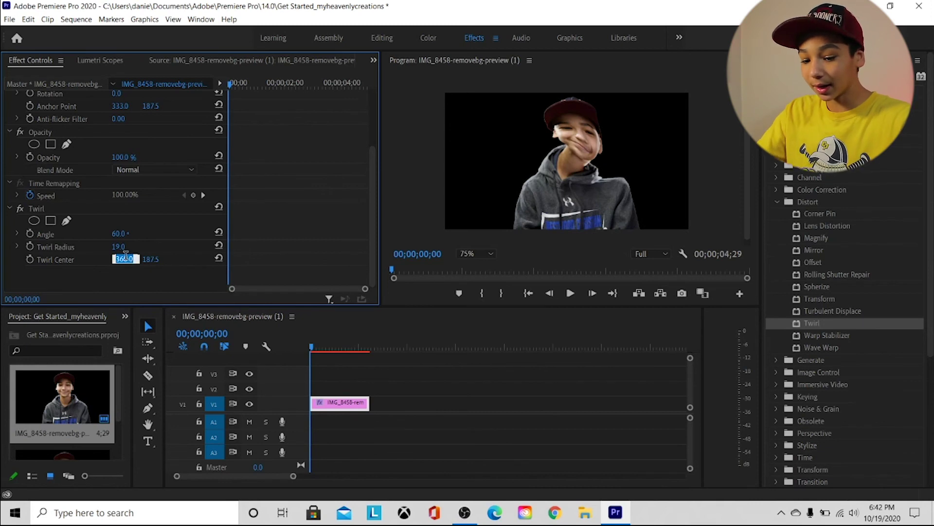
{"action": "key", "text": "Return"}
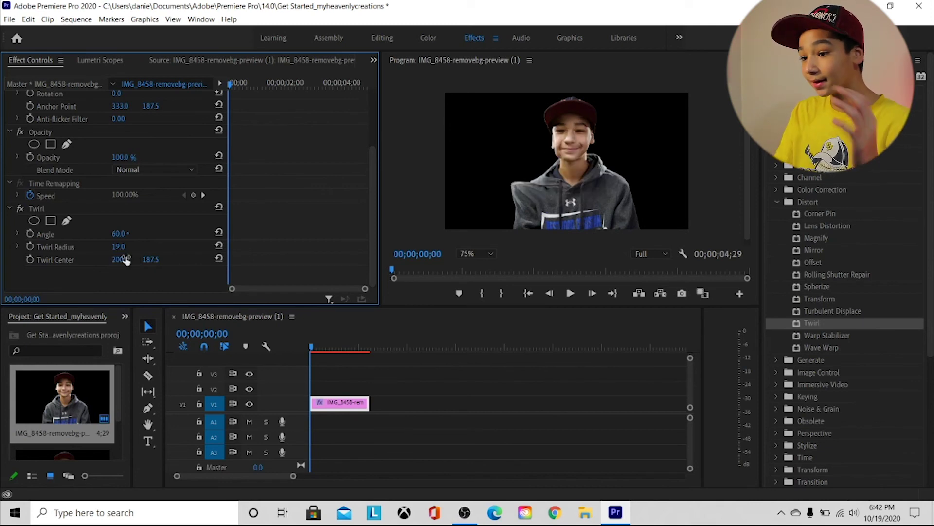